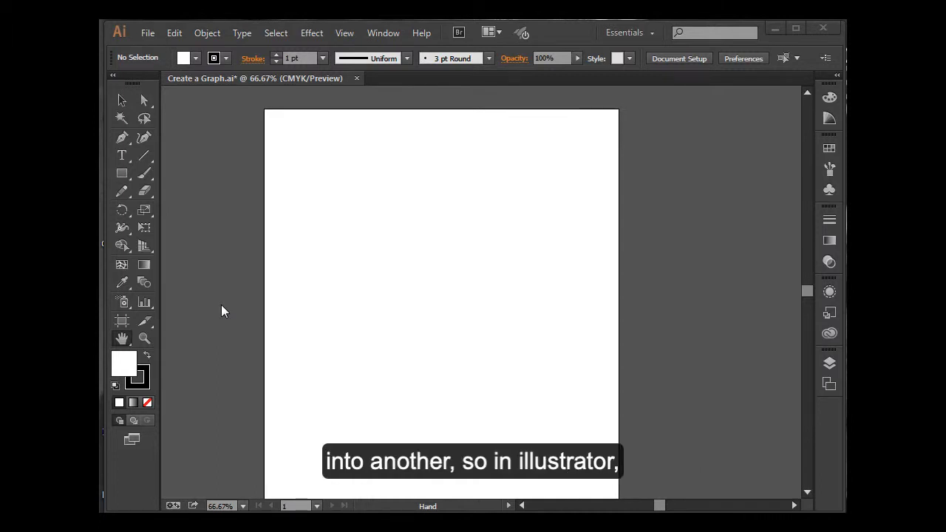
# Step: Tear off the graph tools into a floating palette and place it over the artboard's upper-left corner
pyautogui.click(154, 306)
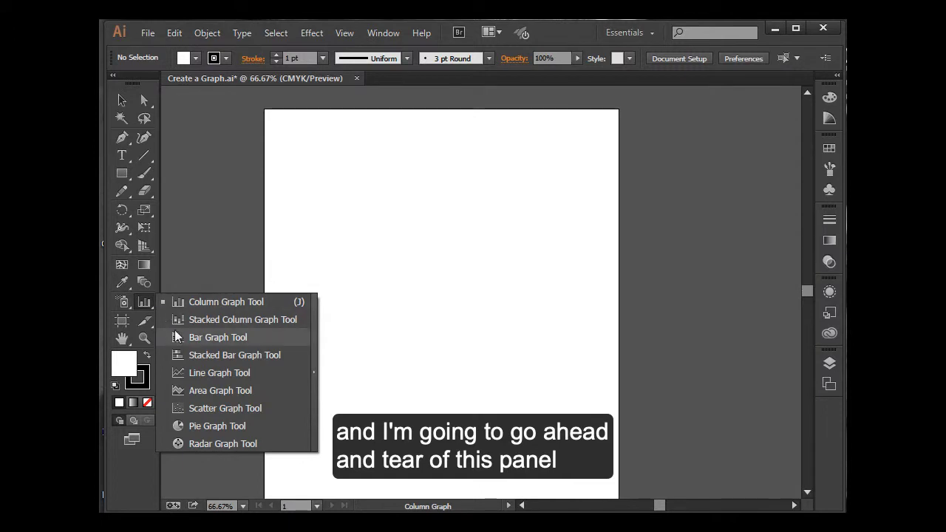
pyautogui.click(314, 377)
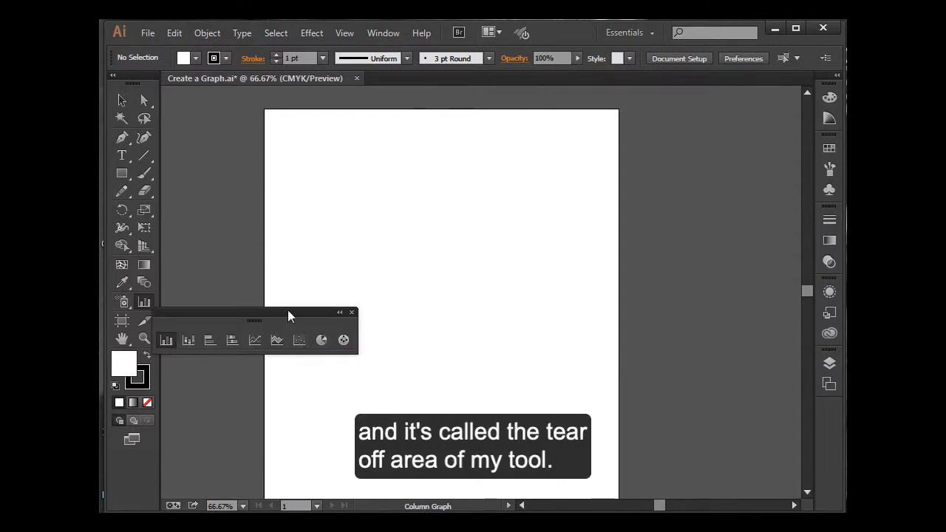
pyautogui.moveTo(288, 311); pyautogui.dragTo(314, 136)
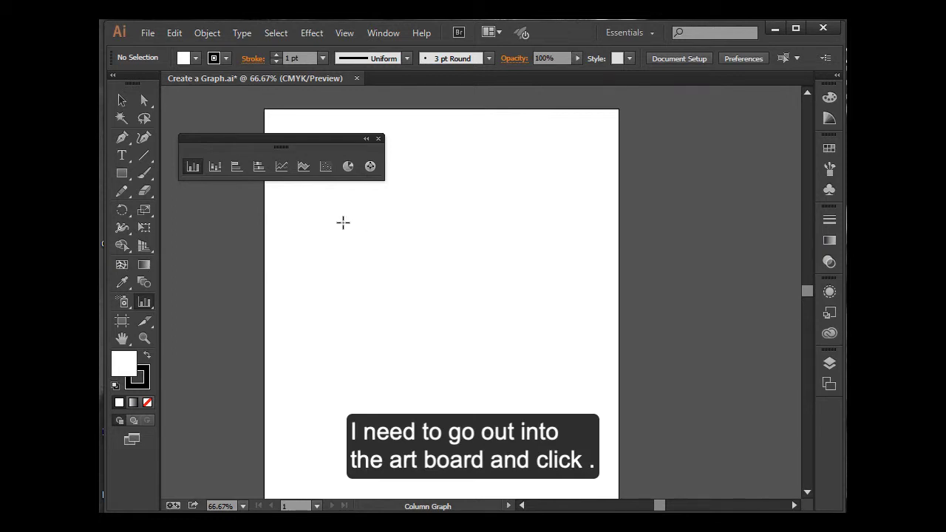
# Step: Create a column graph 6 in wide and 4 in high on the artboard and clear the default value from its first data cell
pyautogui.click(343, 222)
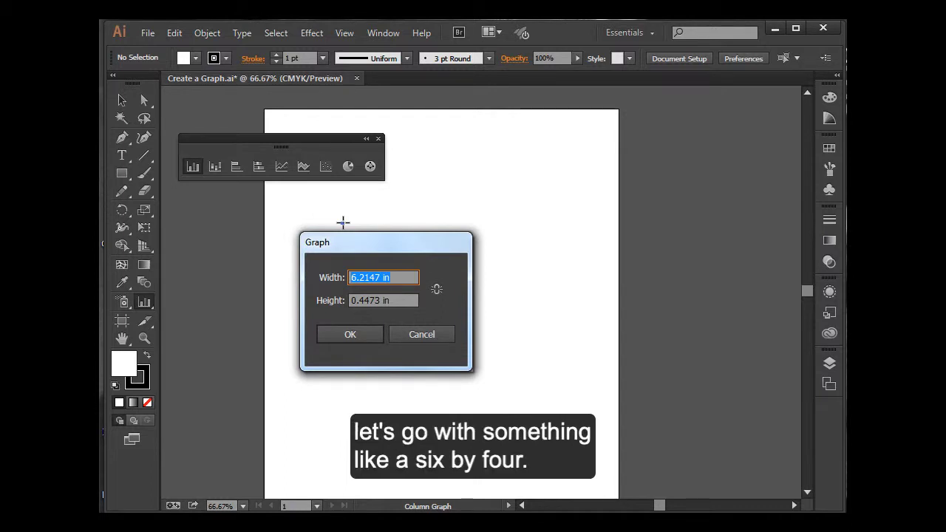
pyautogui.write('6')
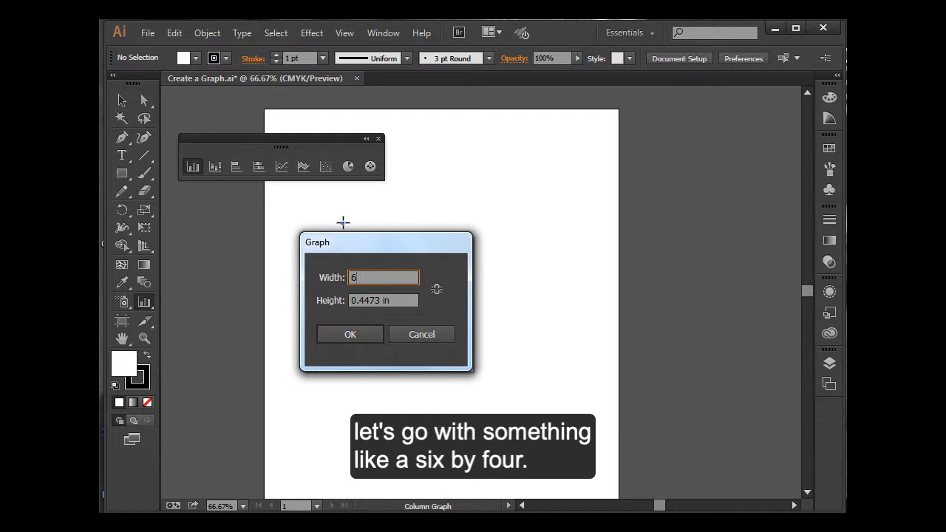
pyautogui.press('Tab')
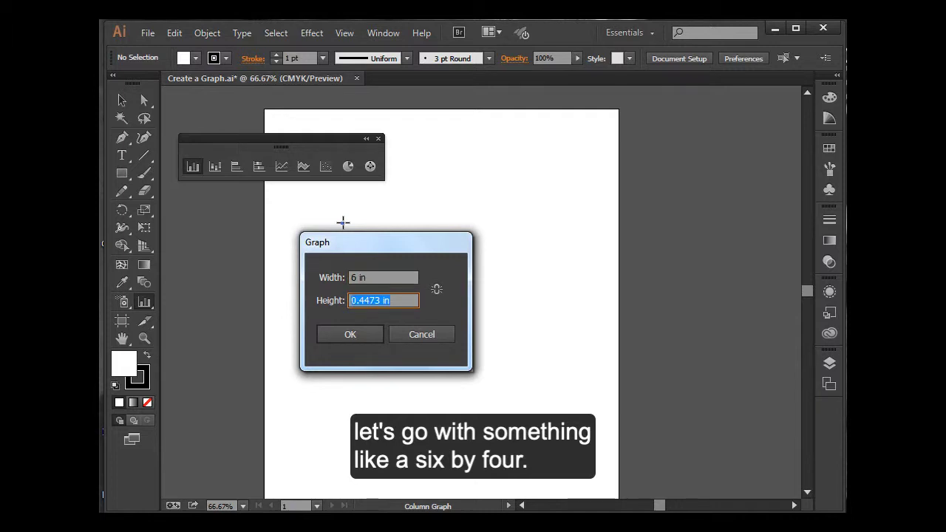
pyautogui.write('4')
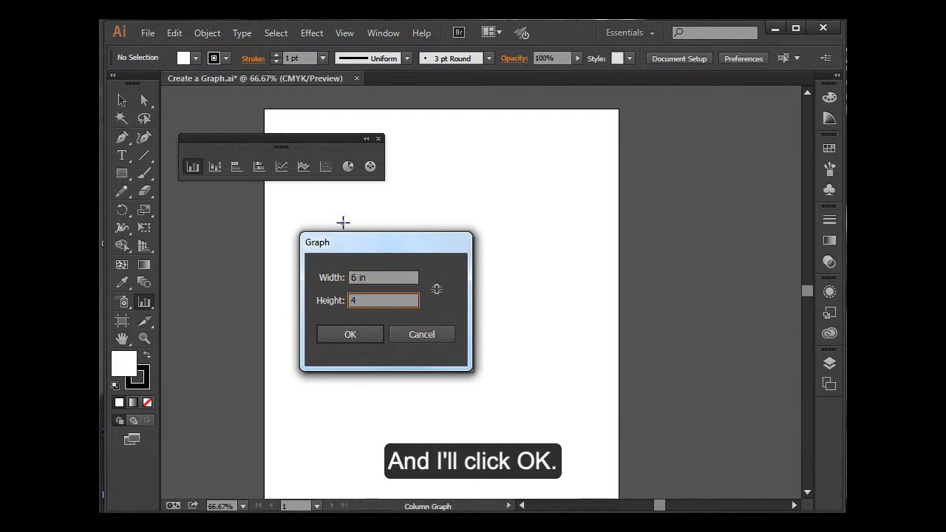
pyautogui.click(331, 333)
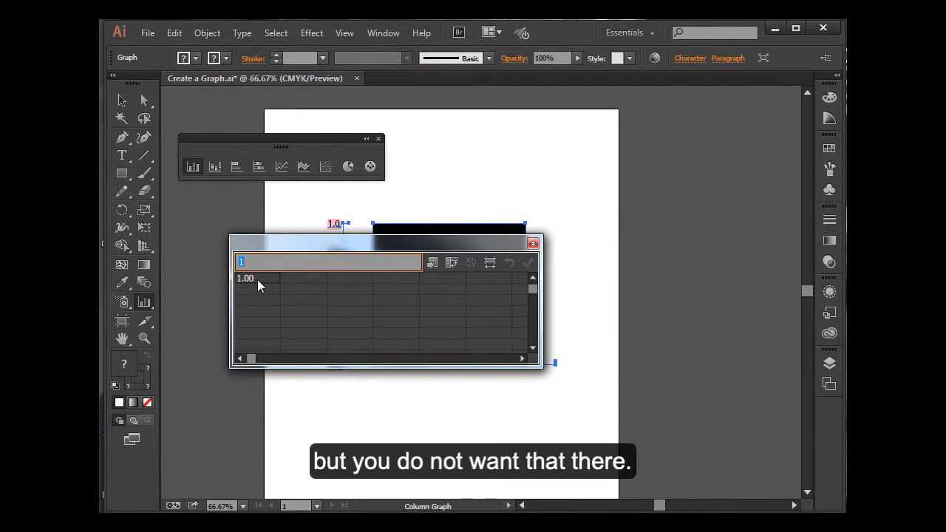
pyautogui.press('Delete')
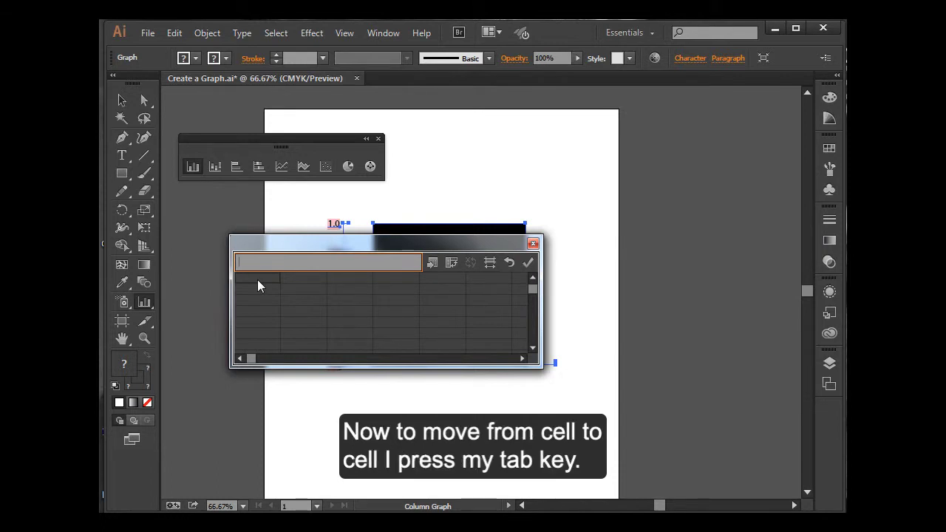
pyautogui.press('Tab')
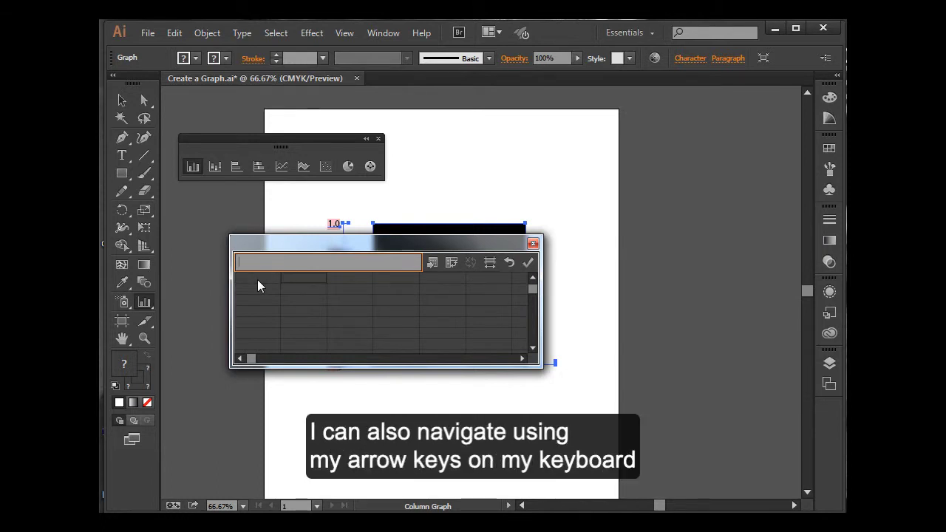
pyautogui.press('Right')
pyautogui.press('Down')
pyautogui.press('Left')
pyautogui.press('Up')
pyautogui.press('Return')
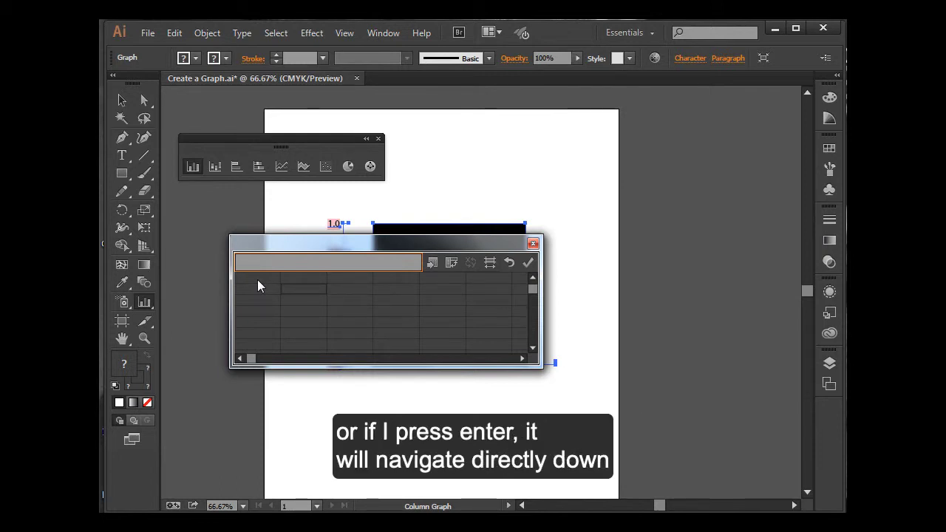
pyautogui.press('Return')
pyautogui.press('Return')
pyautogui.press('Return')
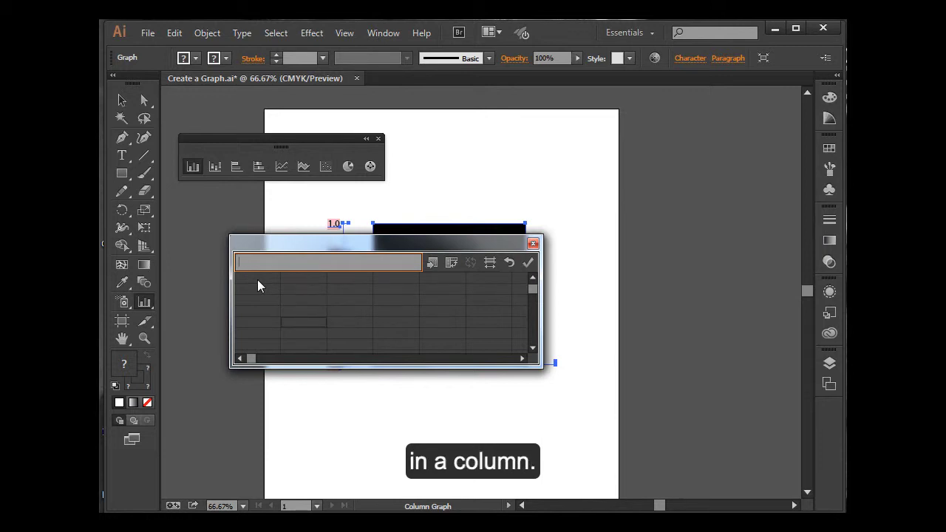
pyautogui.press('Up')
pyautogui.press('Up')
pyautogui.press('Up')
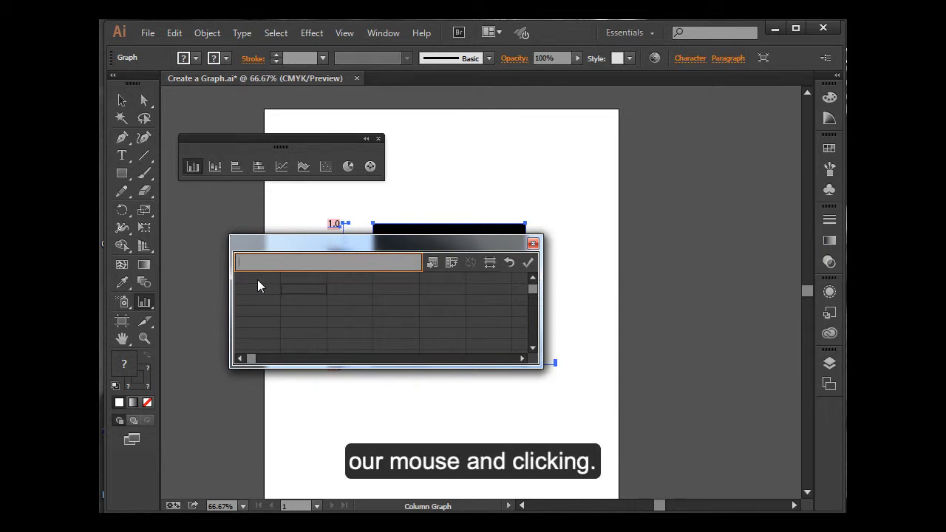
pyautogui.press('Up')
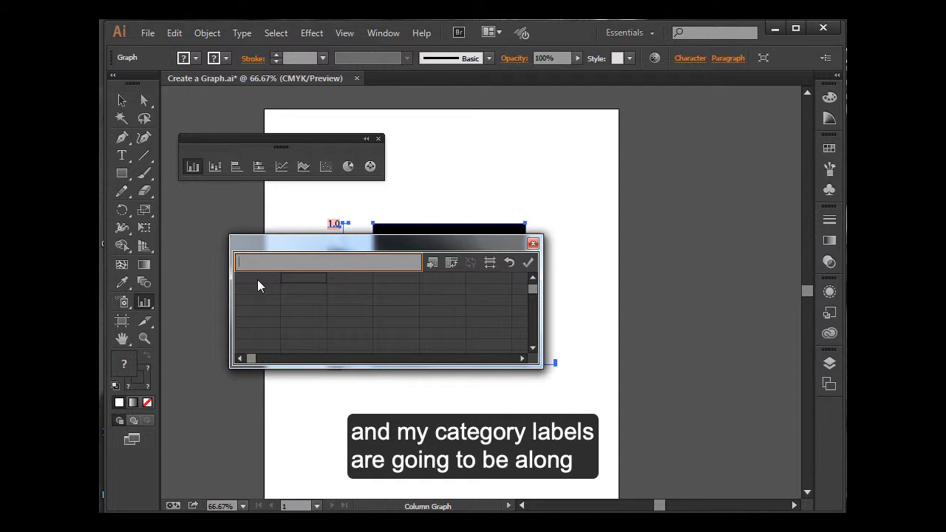
# Step: Enter March, April and May as row labels in the first column of the graph data, keeping the first cell empty
pyautogui.click(258, 279)
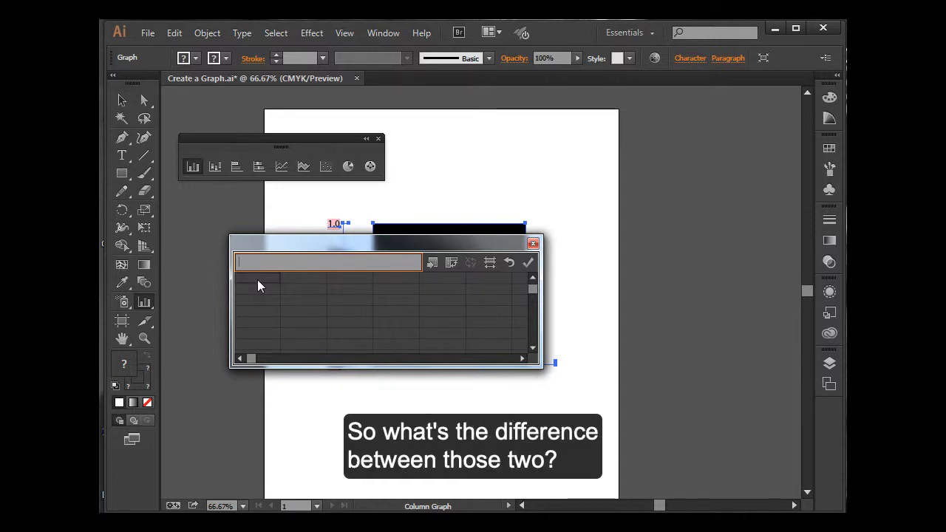
pyautogui.press('Tab')
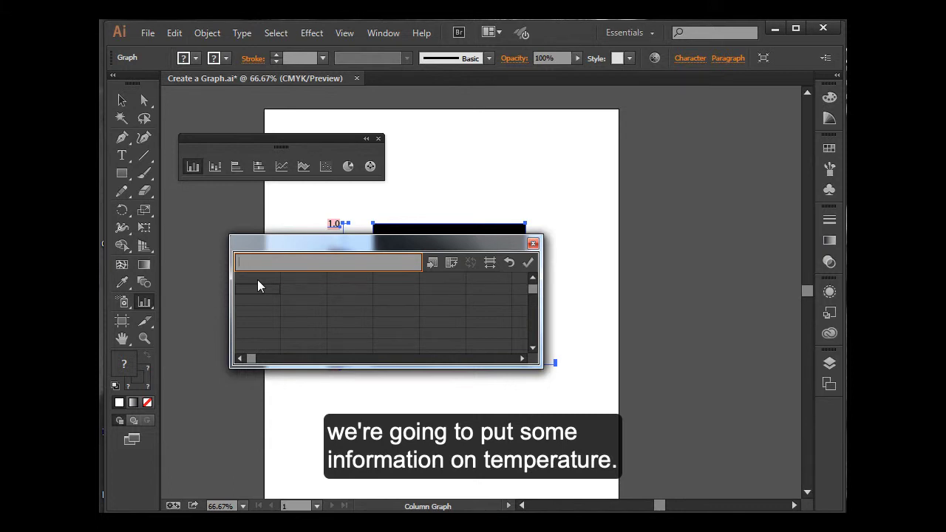
pyautogui.write('arch')
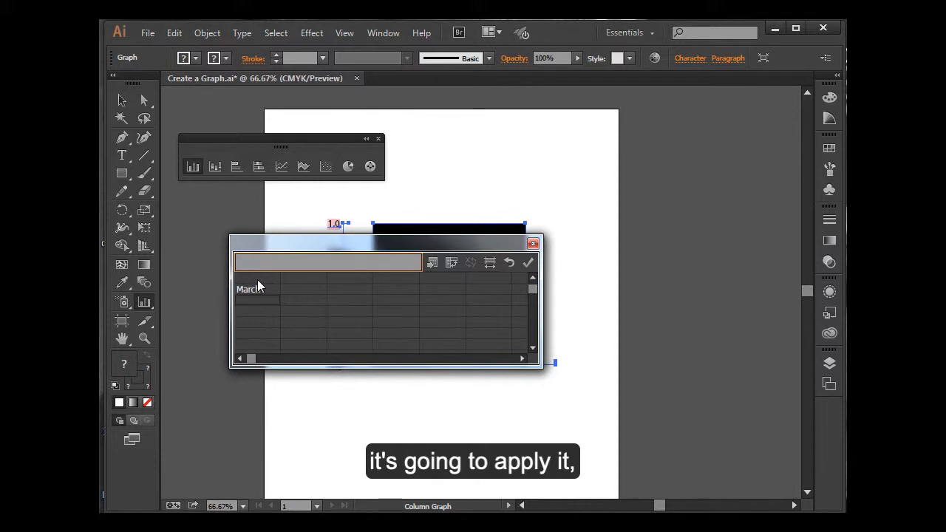
pyautogui.write('April')
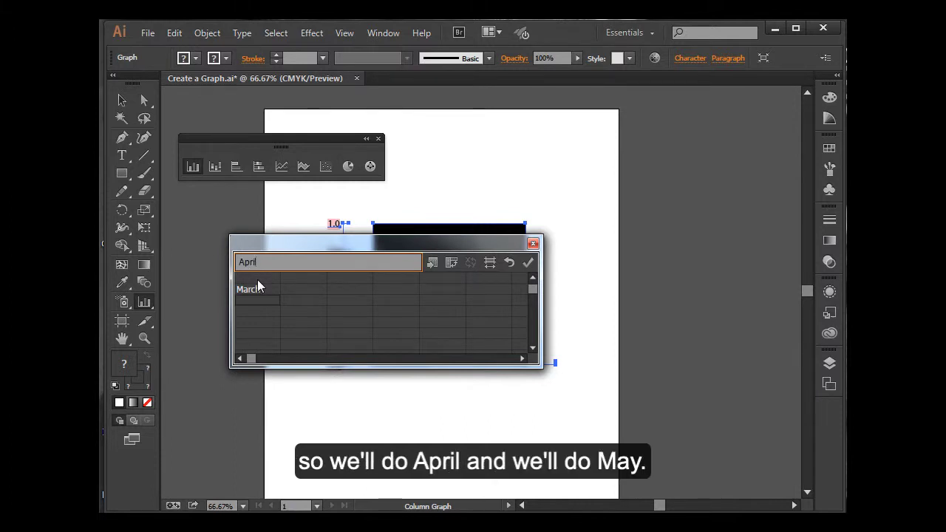
pyautogui.press('Return')
pyautogui.write('May')
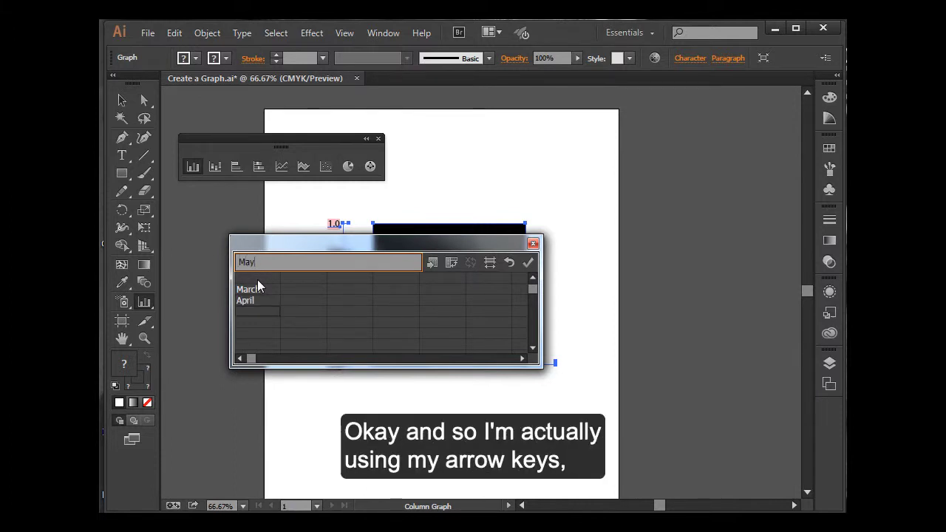
pyautogui.press('Down')
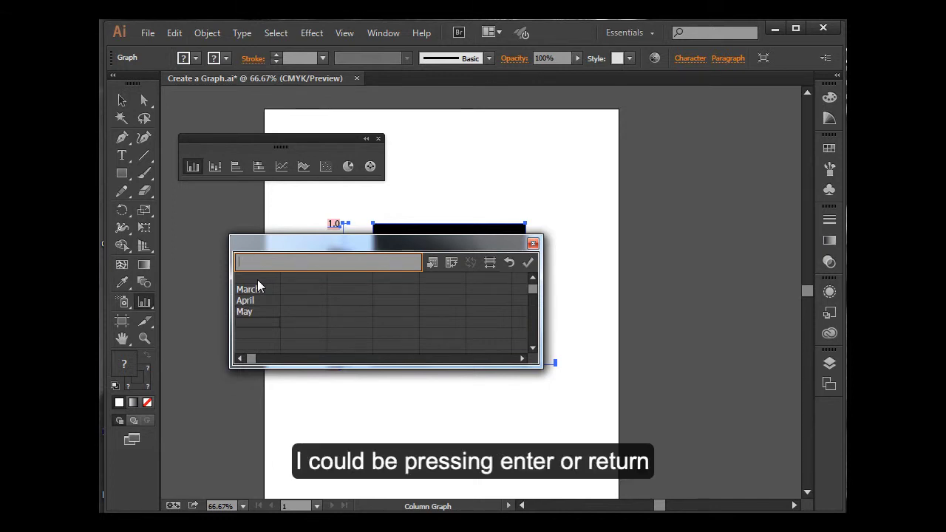
# Step: Enter Average Low and Average High as the headings of the second and third data columns
pyautogui.press('Up')
pyautogui.press('Up')
pyautogui.press('Up')
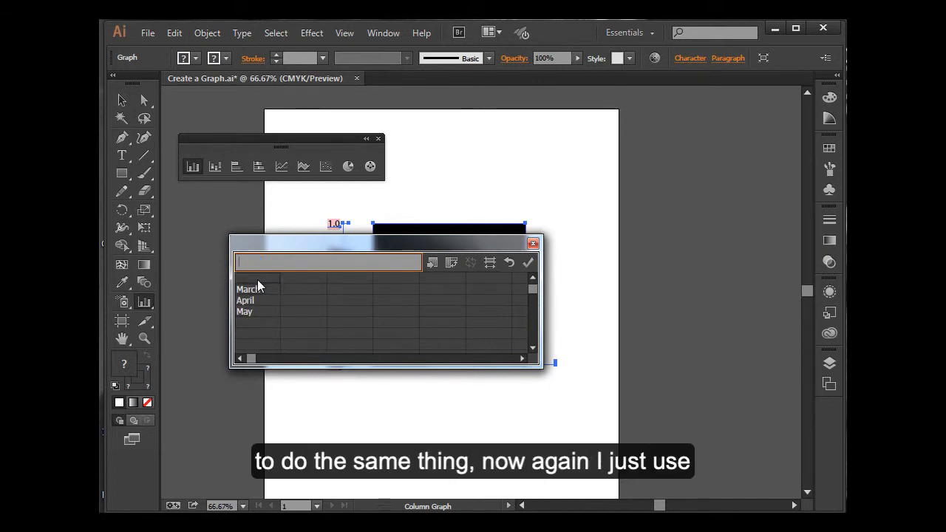
pyautogui.press('Right')
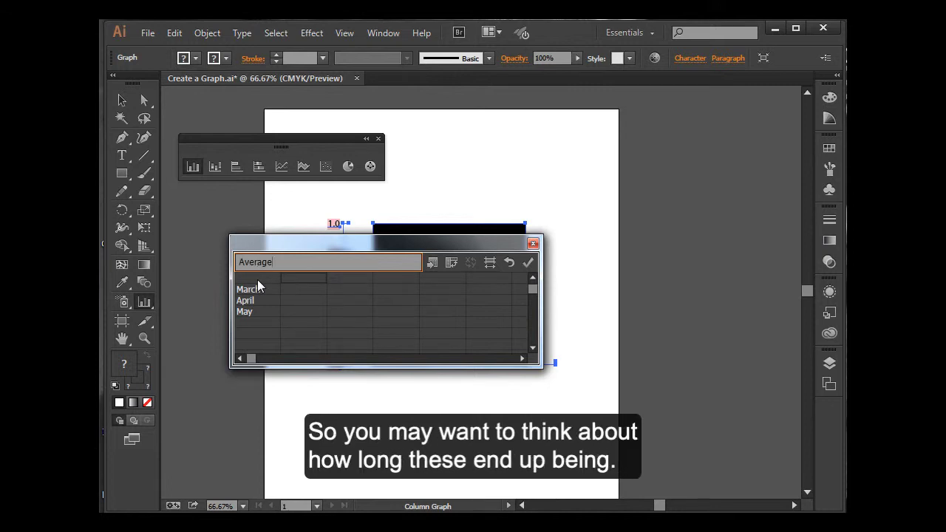
pyautogui.write('ow')
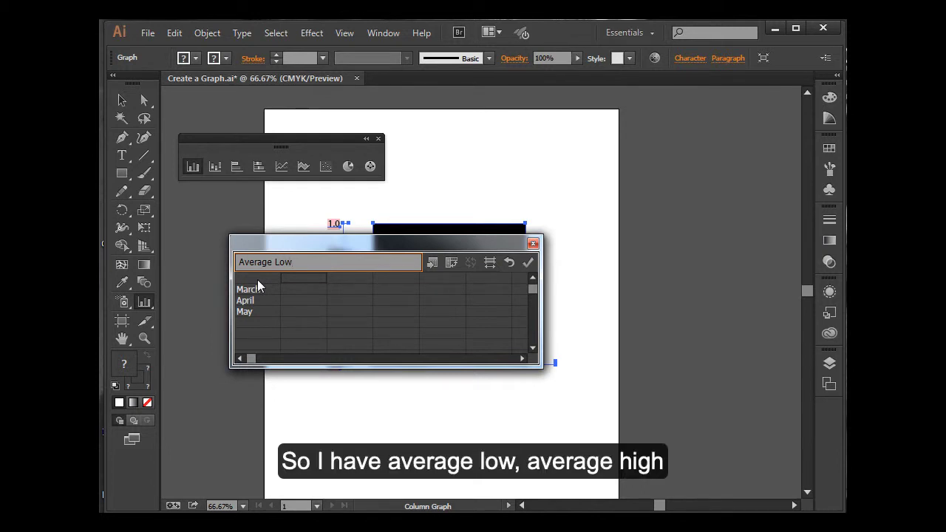
pyautogui.press('Tab')
pyautogui.write('A')
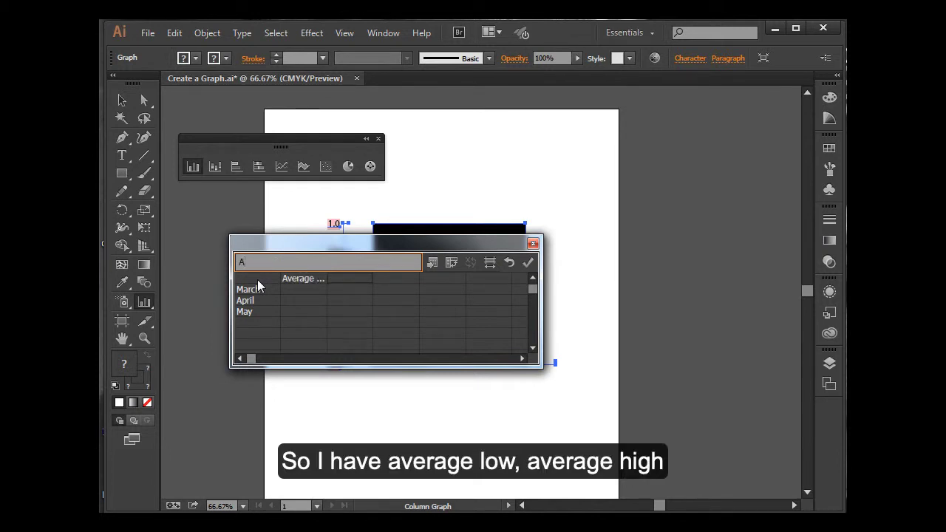
pyautogui.write('verage High')
pyautogui.press('Tab')
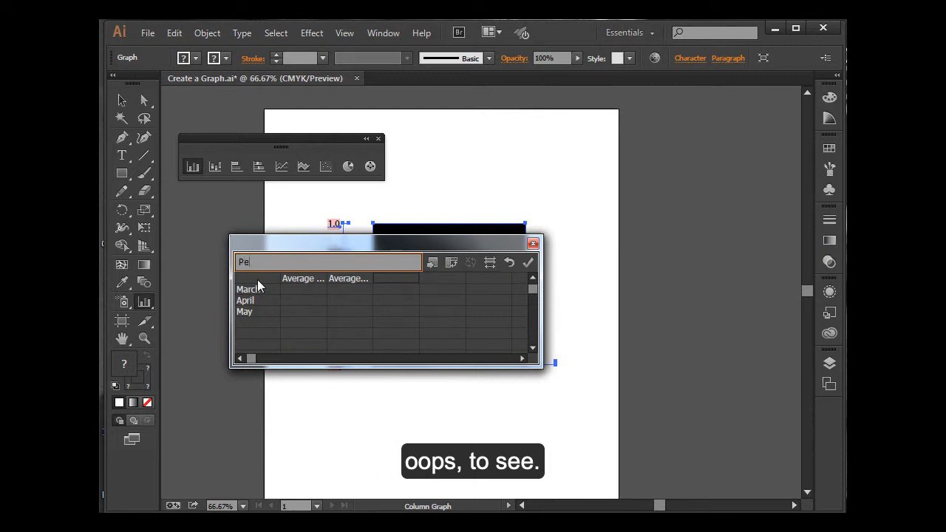
# Step: Enter Record High and Record Low as the headings of the fourth and fifth columns, and try to apply the graph data
pyautogui.press('BackSpace')
pyautogui.write('Recor')
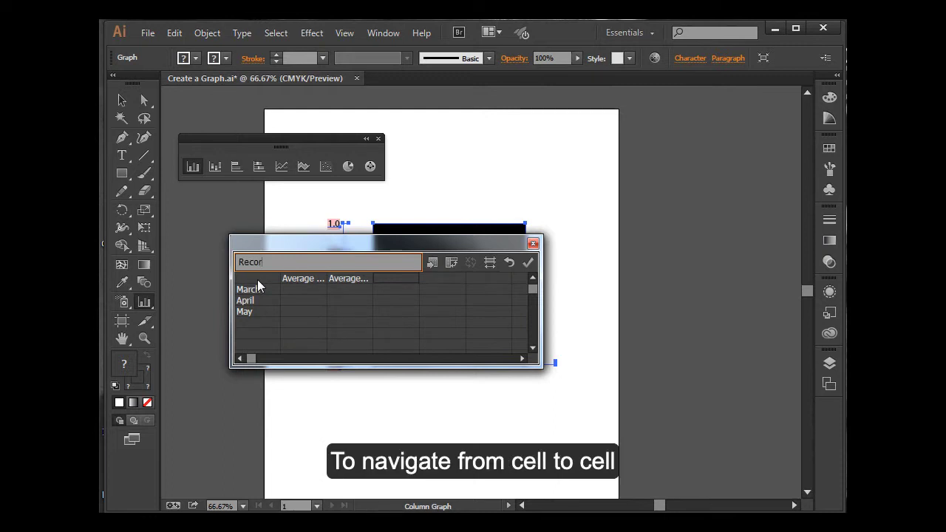
pyautogui.write('d High')
pyautogui.press('Tab')
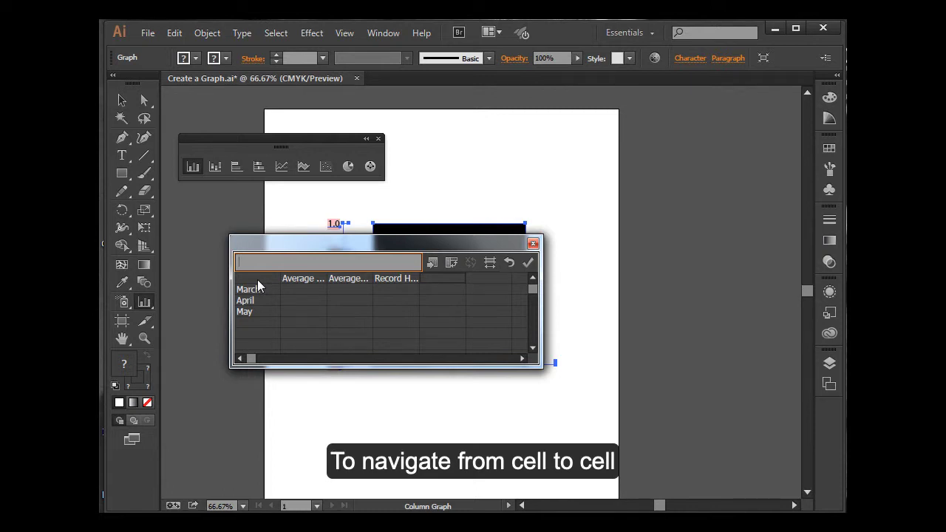
pyautogui.write('Record Lo')
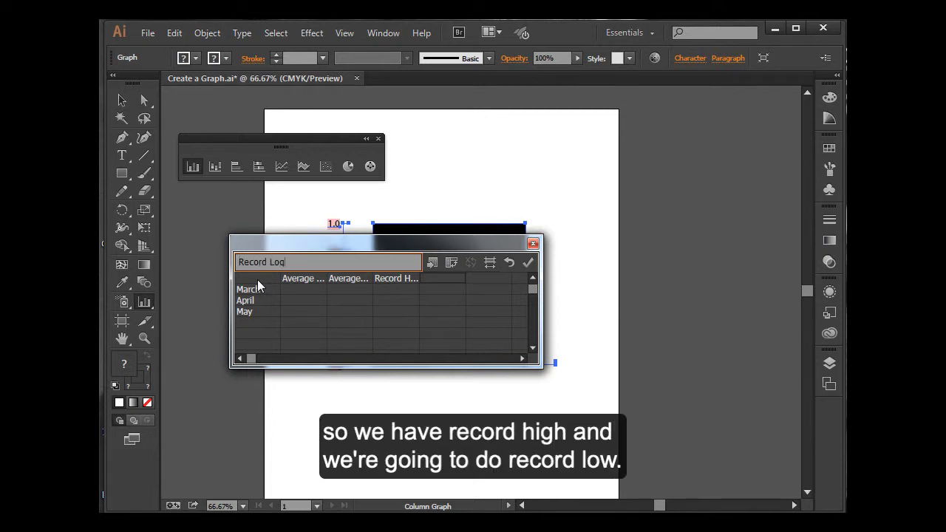
pyautogui.press('BackSpace')
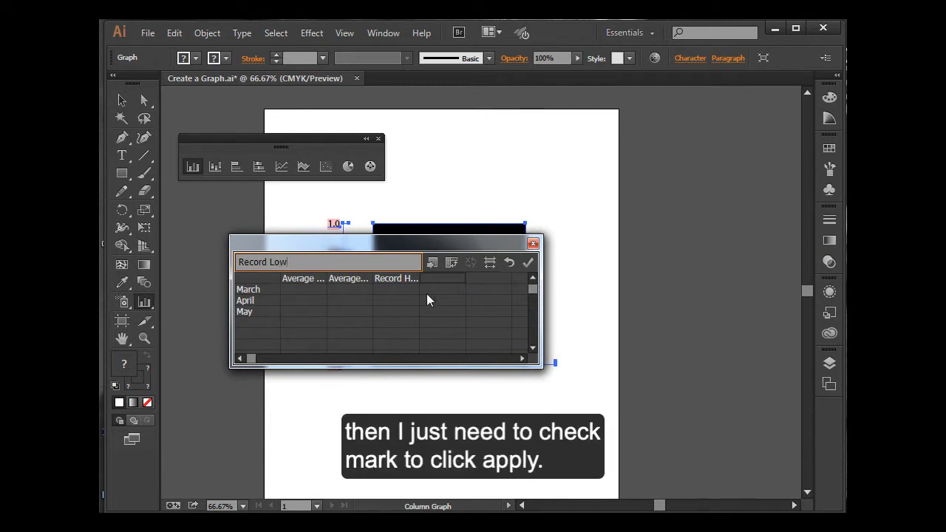
pyautogui.click(527, 264)
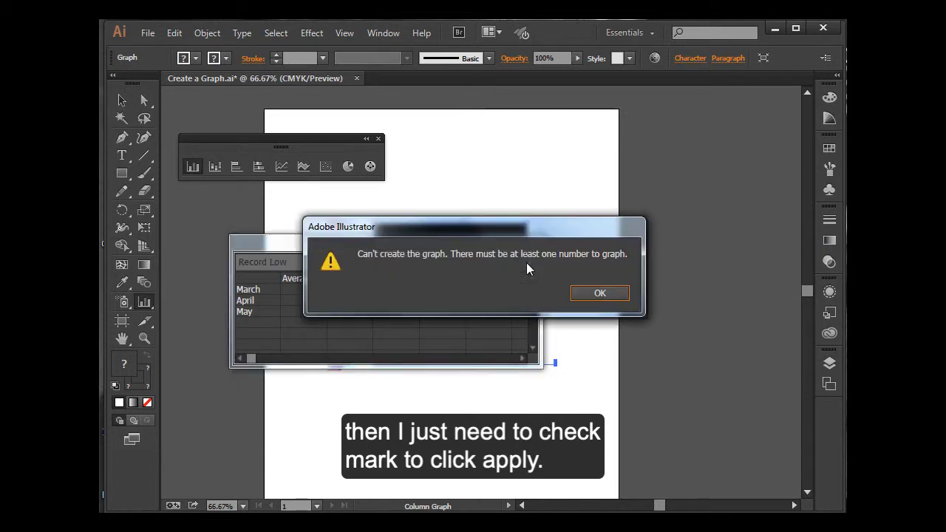
pyautogui.click(583, 294)
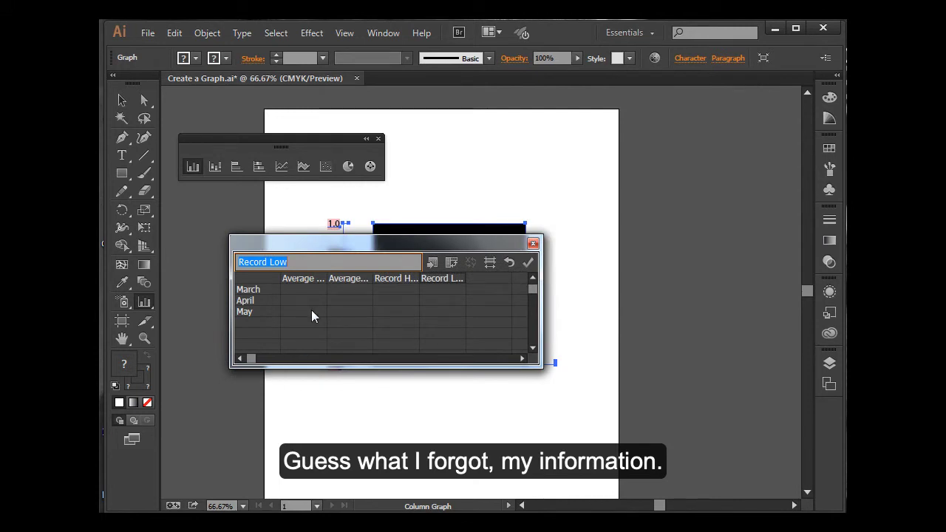
# Step: Fill March's graph data with average low 23, average high 41, record high 83 and record low -32
pyautogui.click(300, 290)
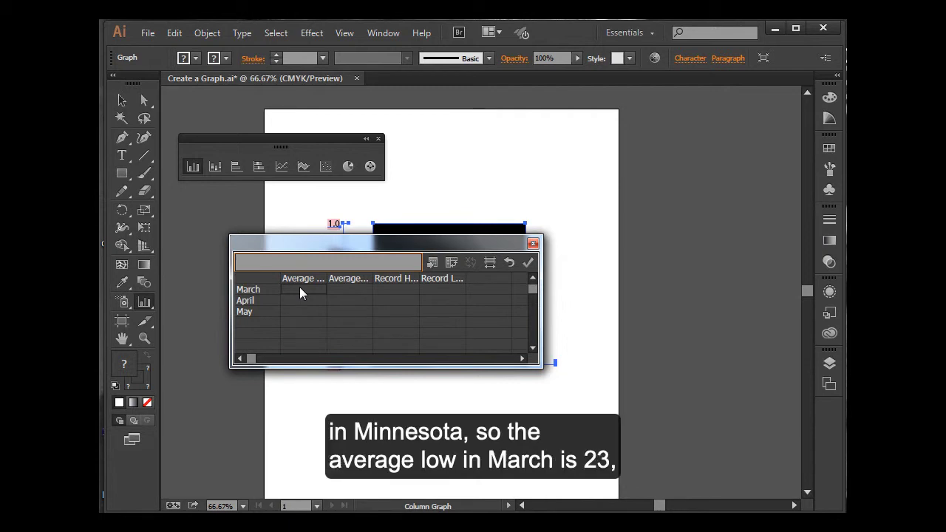
pyautogui.write('23')
pyautogui.press('Tab')
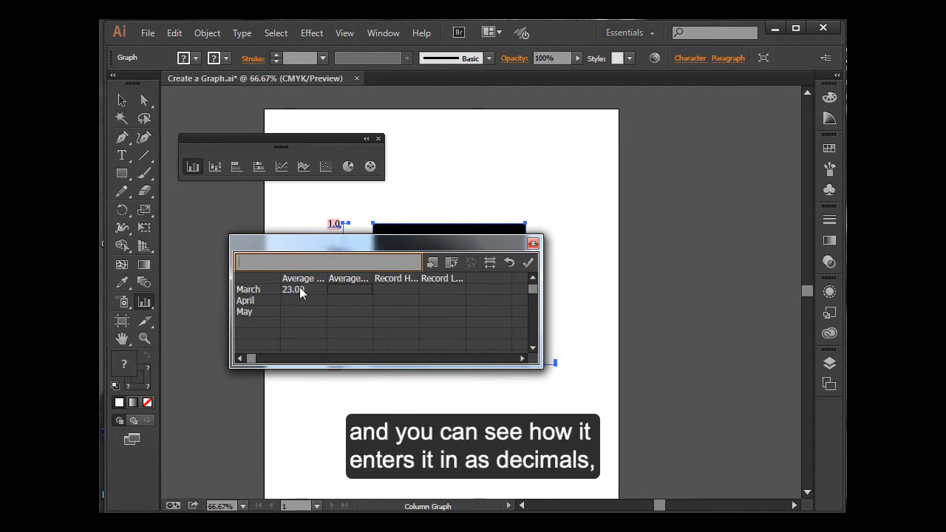
pyautogui.write('41')
pyautogui.press('Tab')
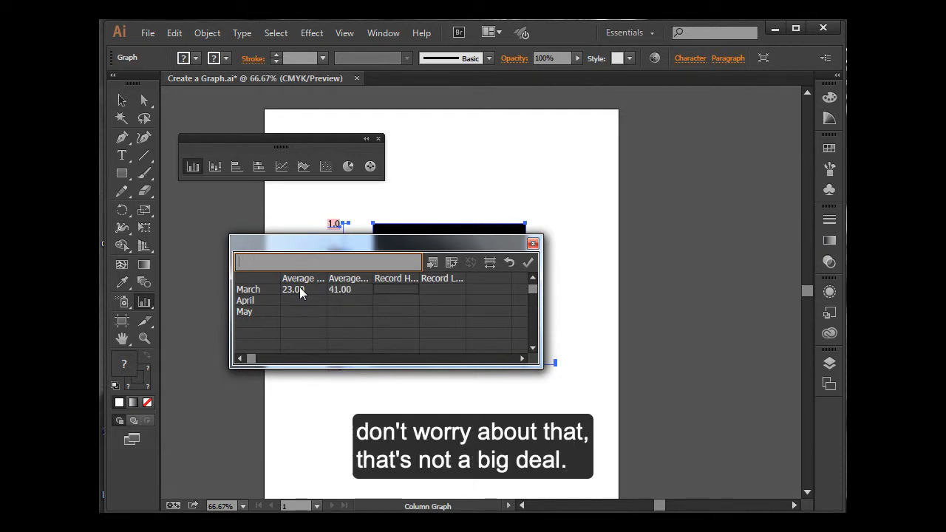
pyautogui.write('83')
pyautogui.press('Tab')
pyautogui.write('-32')
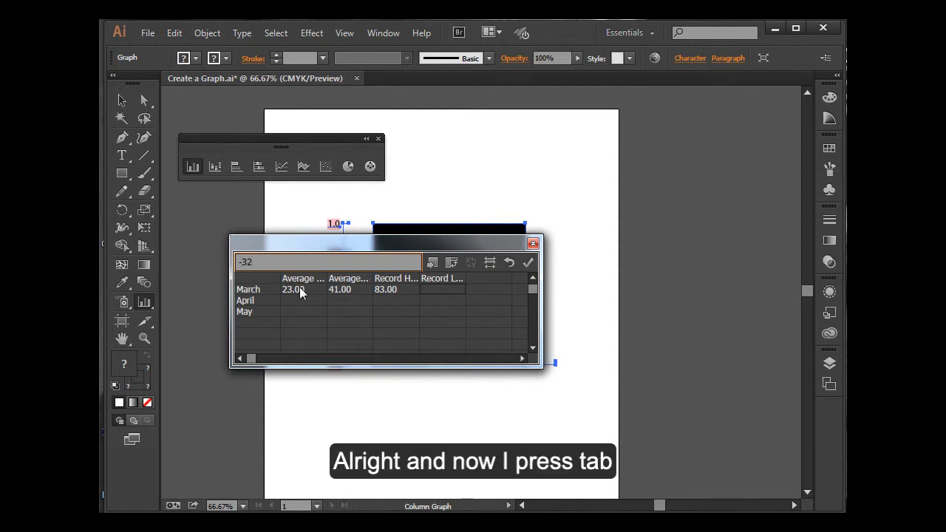
pyautogui.press('Tab')
# Step: Fill April's graph data with average low 36, average high 57, record high 95 and record low 2
pyautogui.press('Down')
pyautogui.press('Left')
pyautogui.press('Left')
pyautogui.press('Left')
pyautogui.press('Left')
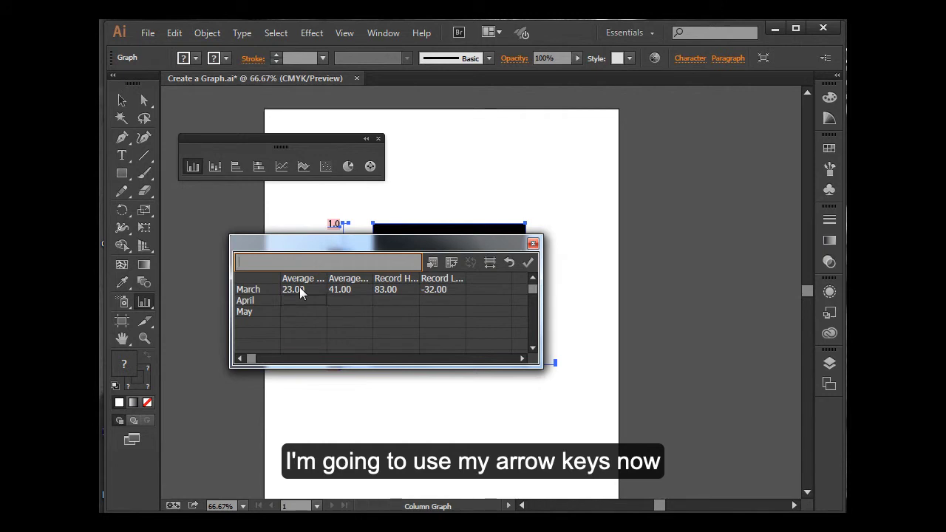
pyautogui.write('36')
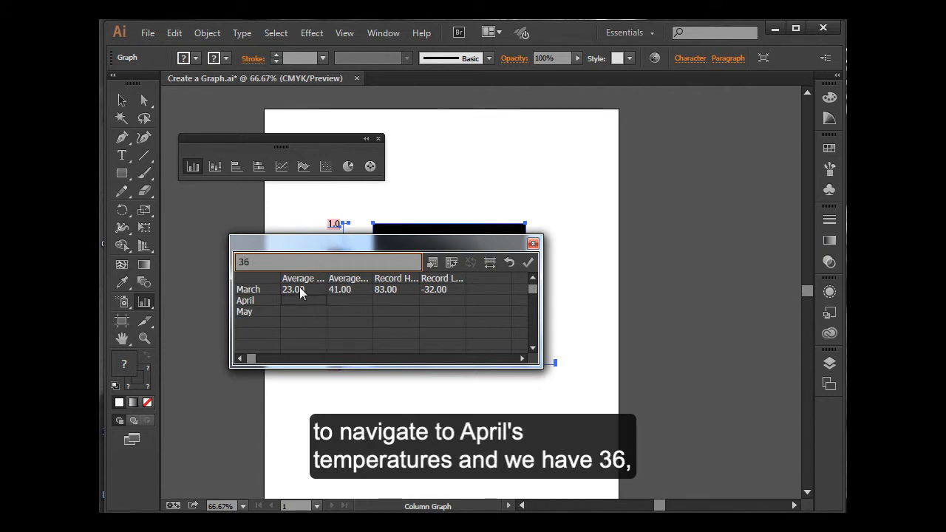
pyautogui.press('Tab')
pyautogui.write('57')
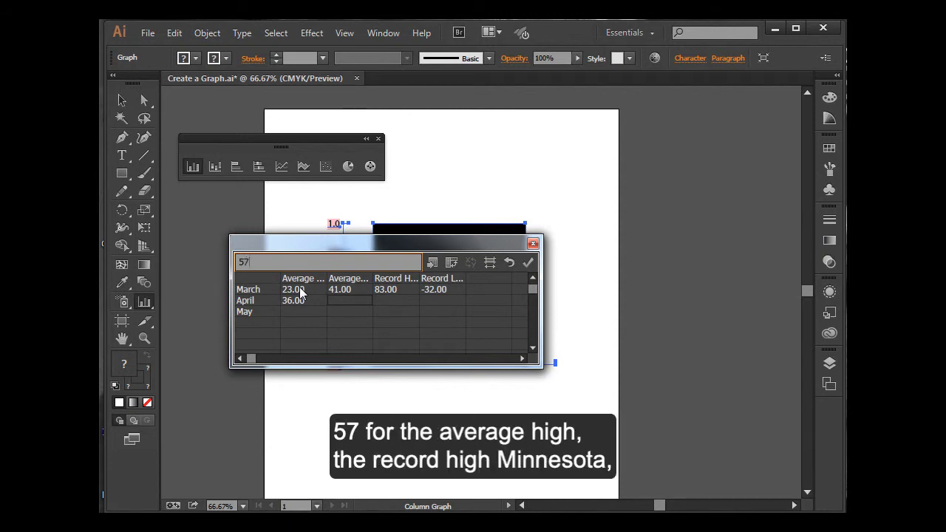
pyautogui.press('Tab')
pyautogui.write('95')
pyautogui.press('Tab')
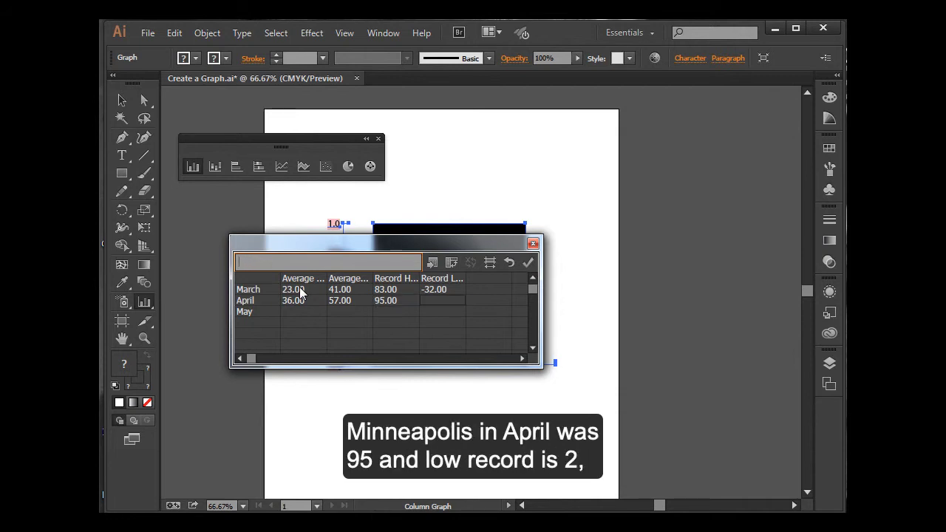
pyautogui.write('2')
pyautogui.press('Tab')
# Step: Fill May's graph data with average low 48, average high 70, record high 106 and record low 18
pyautogui.press('Down')
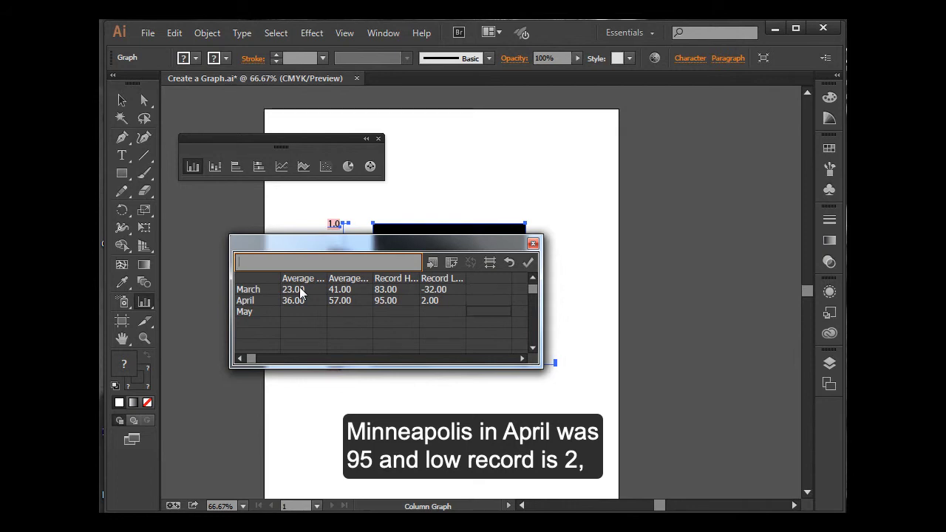
pyautogui.press('Left')
pyautogui.press('Left')
pyautogui.press('Left')
pyautogui.press('Left')
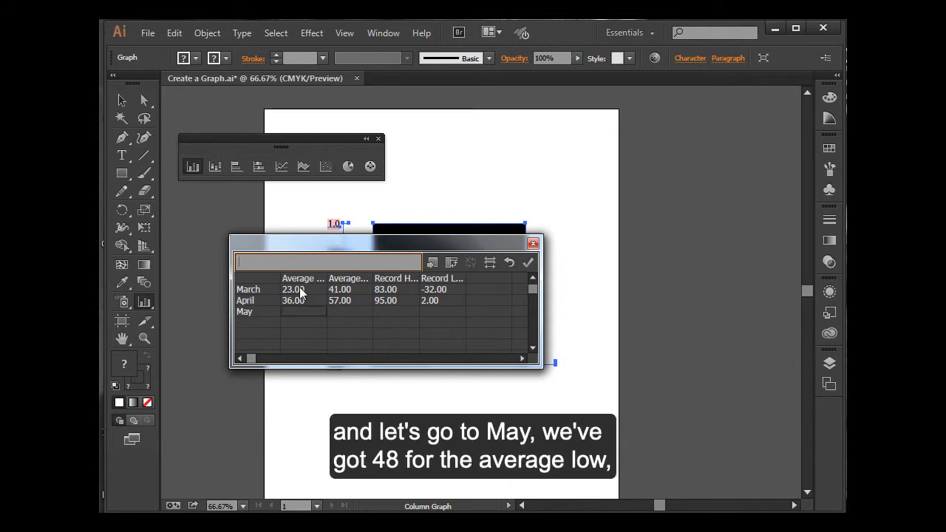
pyautogui.write('48')
pyautogui.press('Tab')
pyautogui.write('70')
pyautogui.press('Tab')
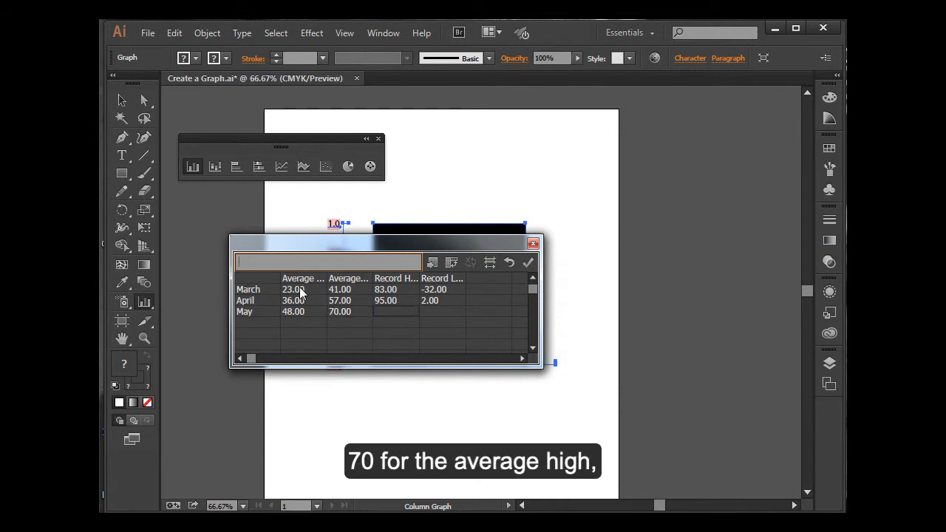
pyautogui.write('106')
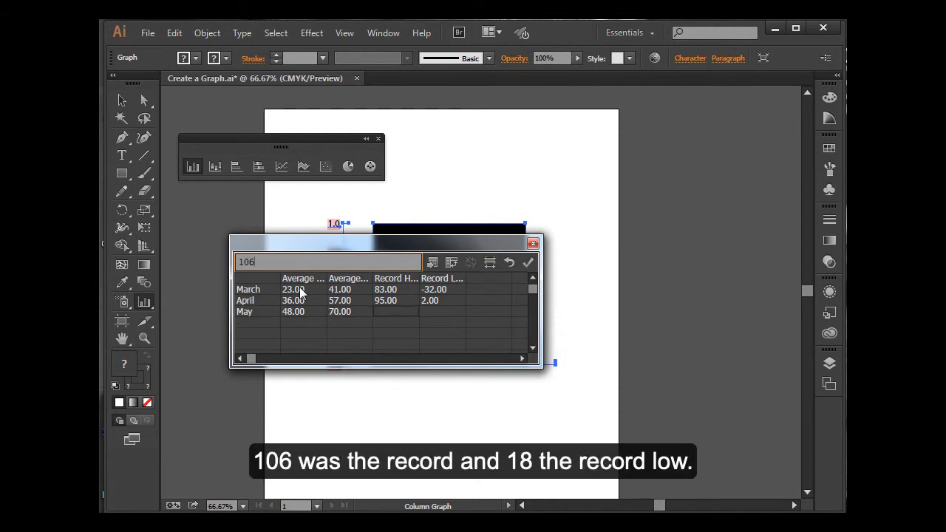
pyautogui.press('Tab')
pyautogui.write('1')
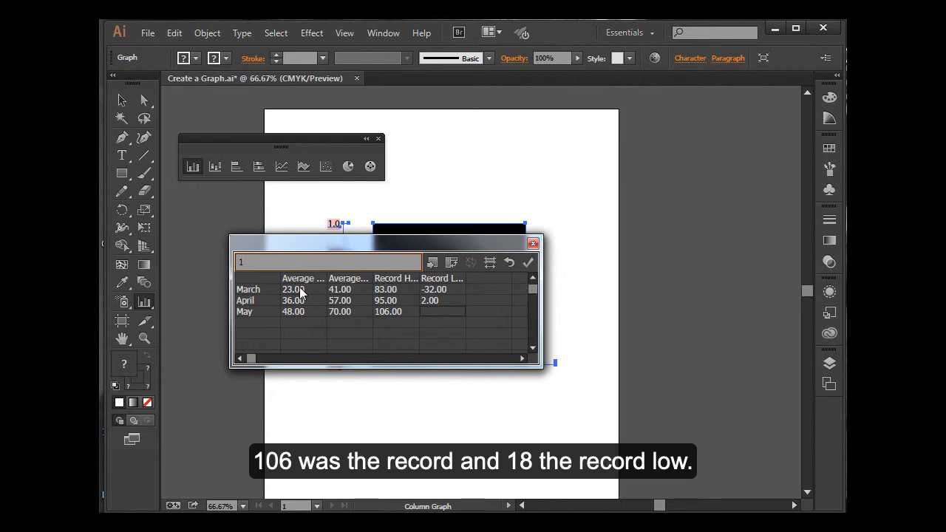
pyautogui.write('8')
pyautogui.press('Tab')
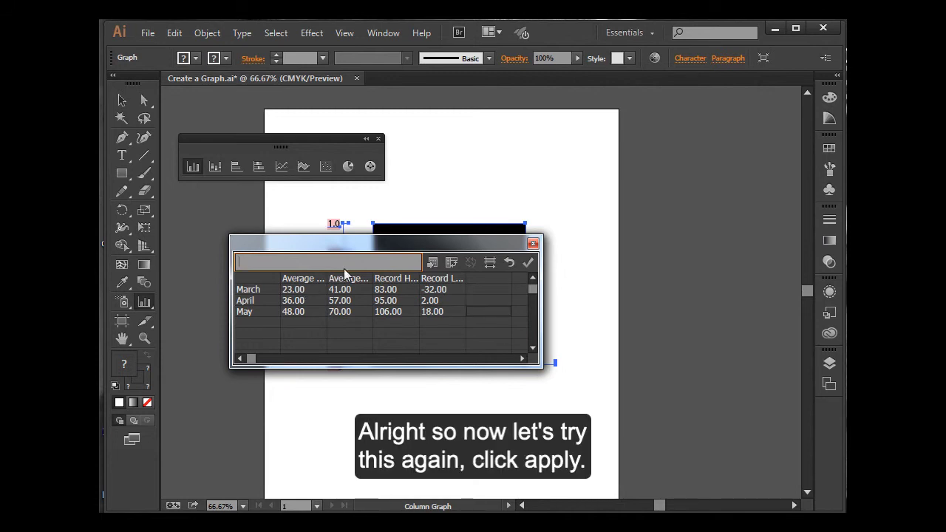
# Step: Apply the temperature data to the column graph and move the data window below the graph so it is uncovered
pyautogui.click(527, 263)
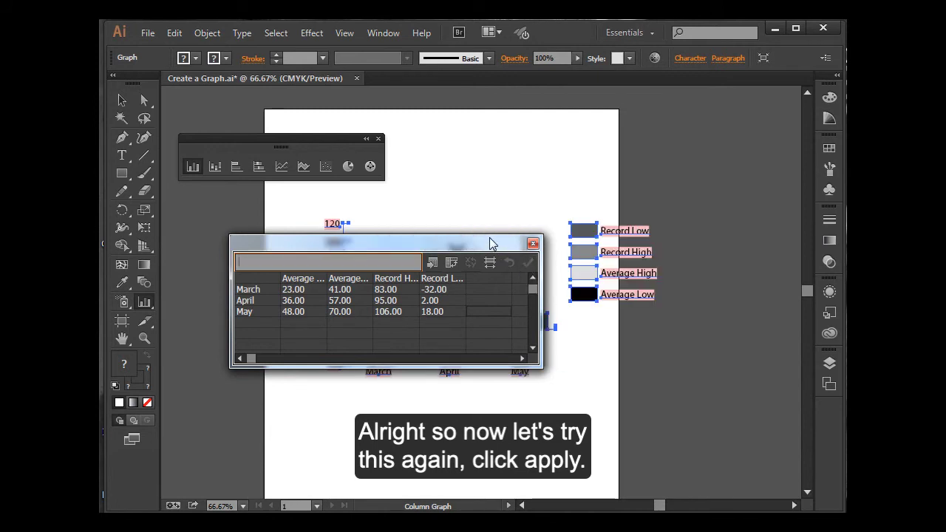
pyautogui.moveTo(490, 244); pyautogui.dragTo(444, 409)
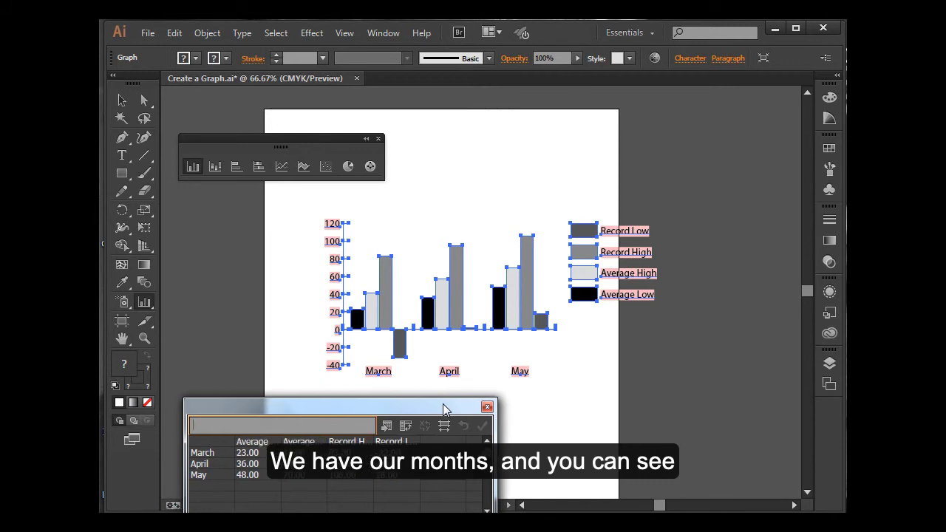